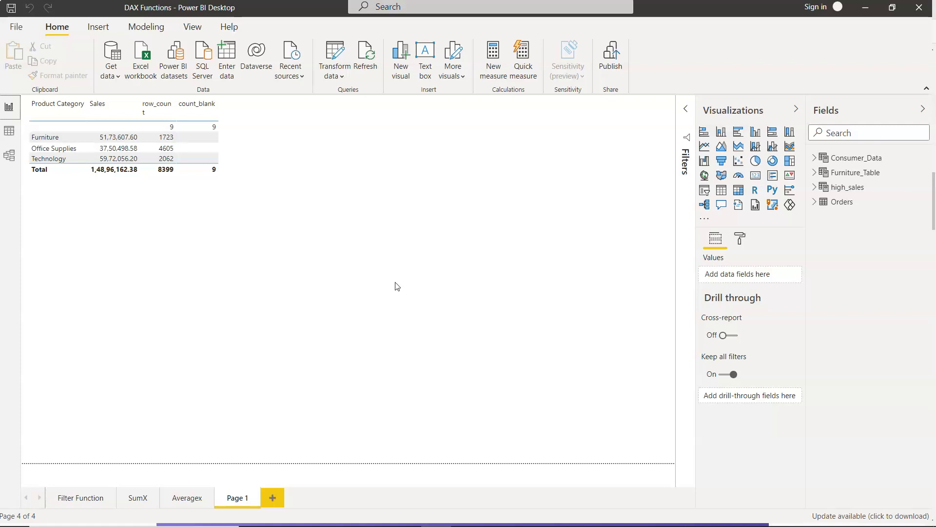
Step: Expand the Orders table in the Fields pane to reveal its Order Date field
left_click(813, 201)
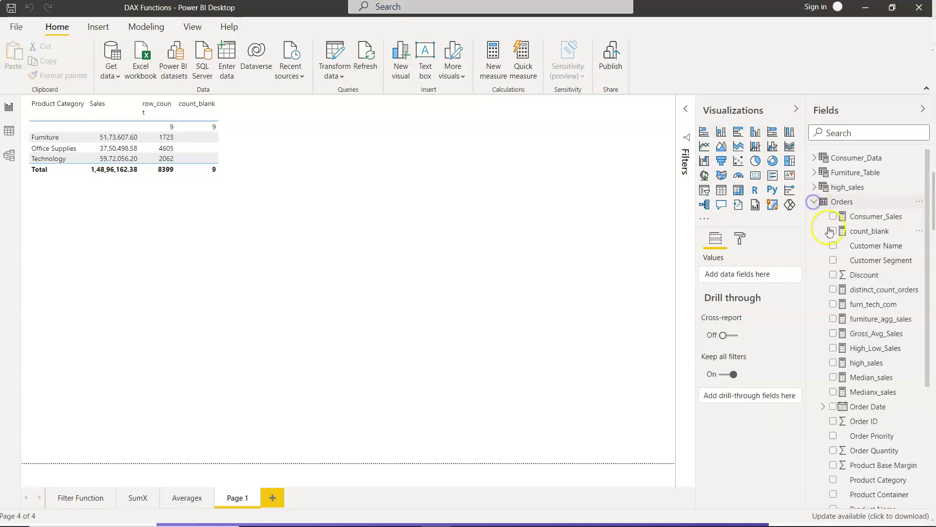
scroll(839, 273, "down", 2)
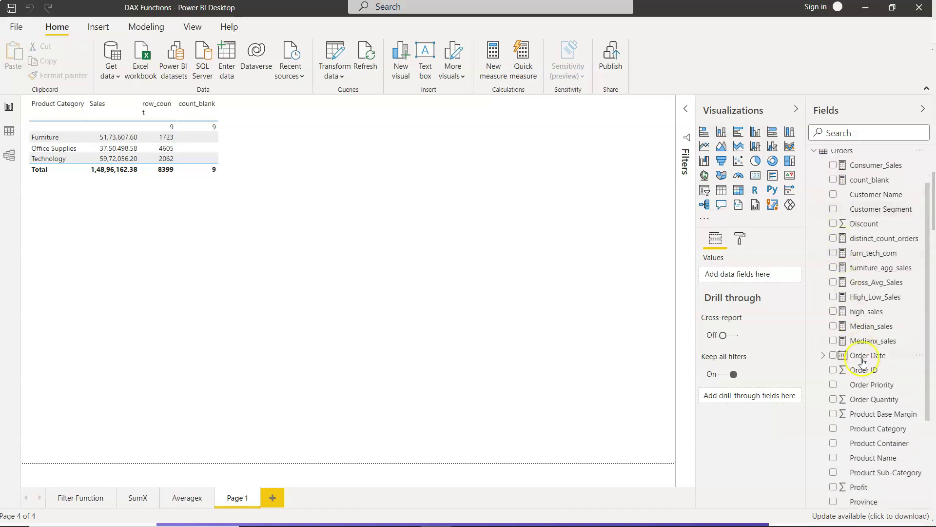
scroll(862, 363, "down", 3)
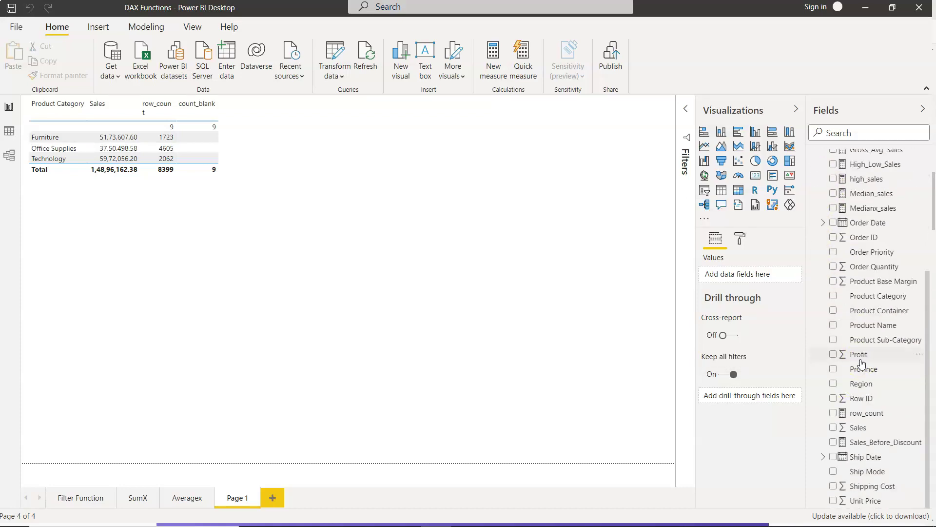
scroll(868, 461, "up", 1)
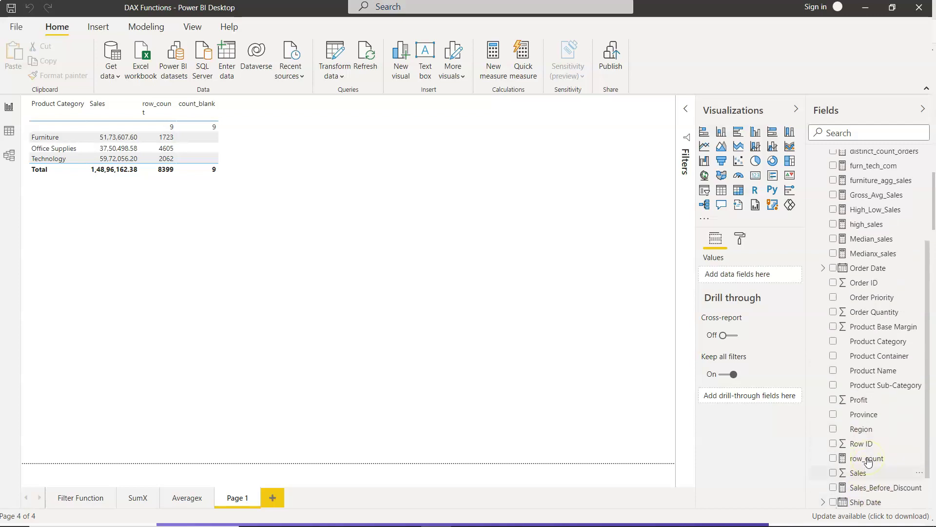
scroll(868, 460, "up", 1)
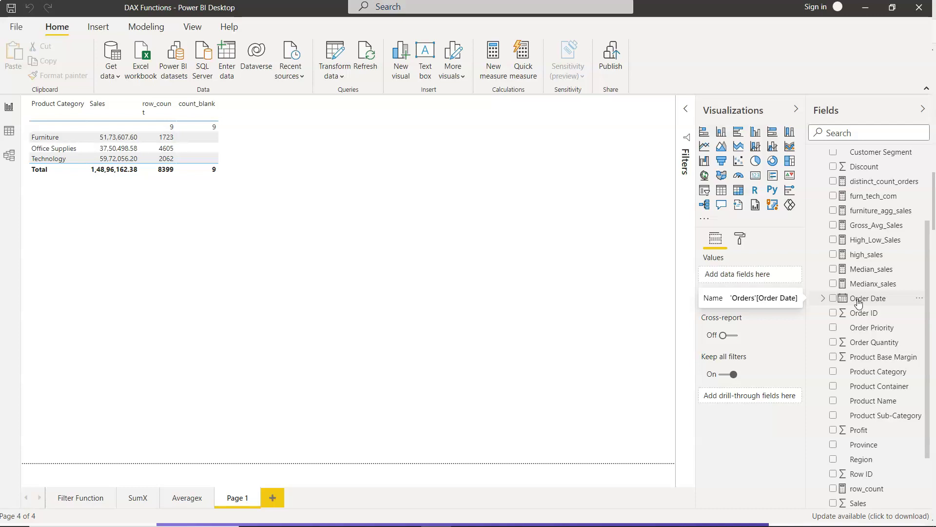
Step: Start a new table formula Calendar = CALENDAR(MIN(Orders[Order Date]), and begin the MAX argument
left_click(148, 28)
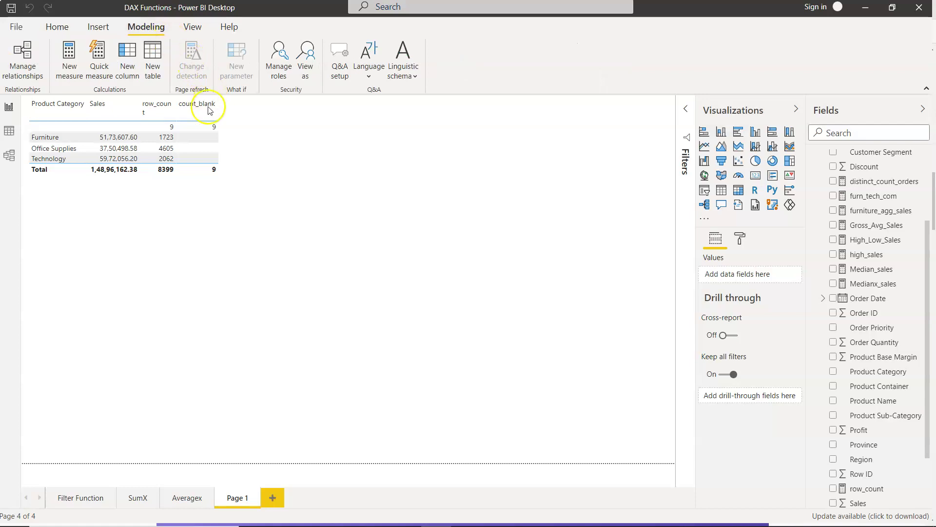
left_click(153, 70)
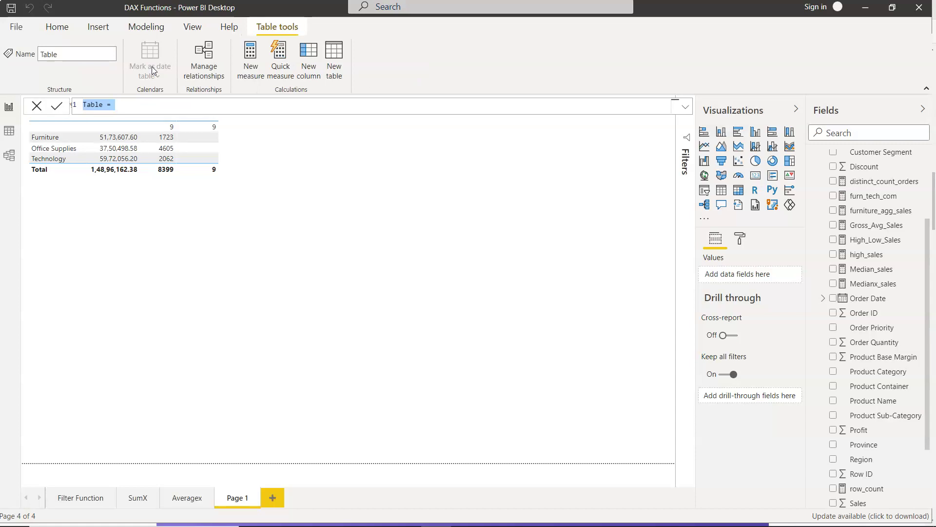
type("Calendar = CALE")
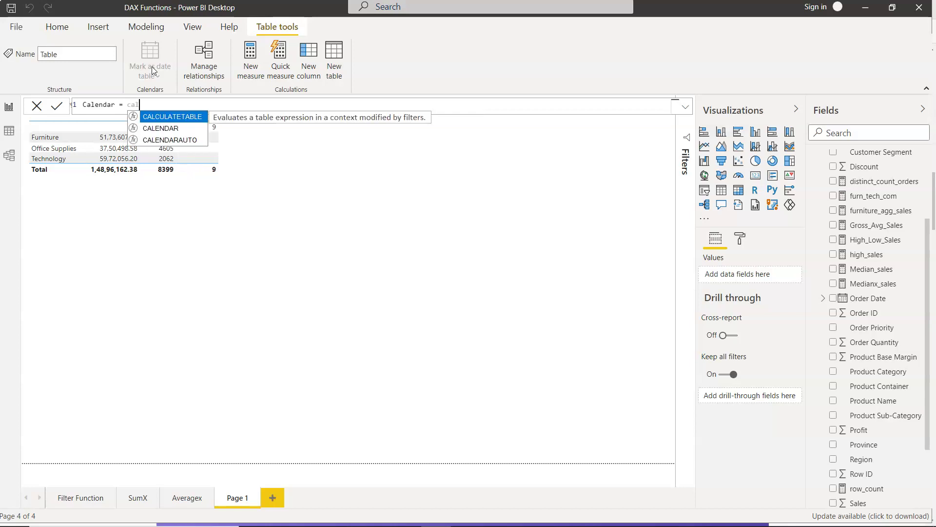
key("Tab")
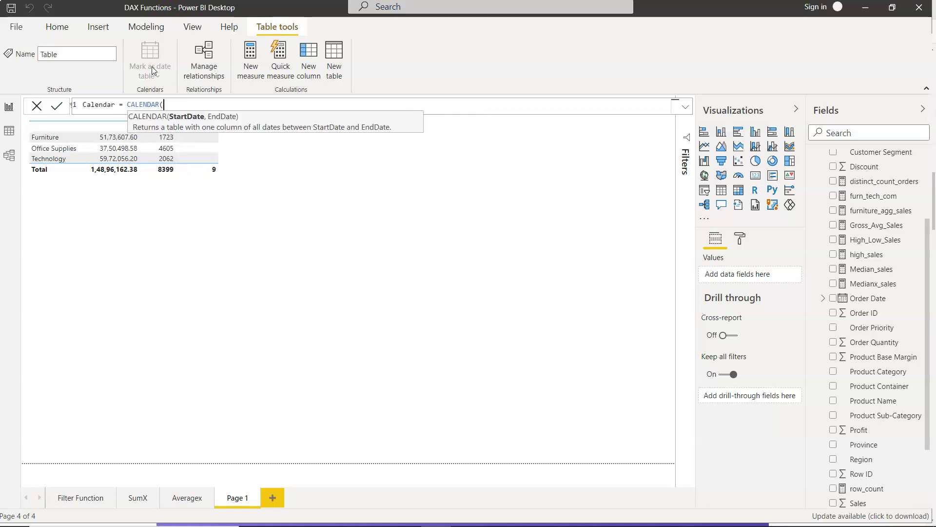
type("MIN")
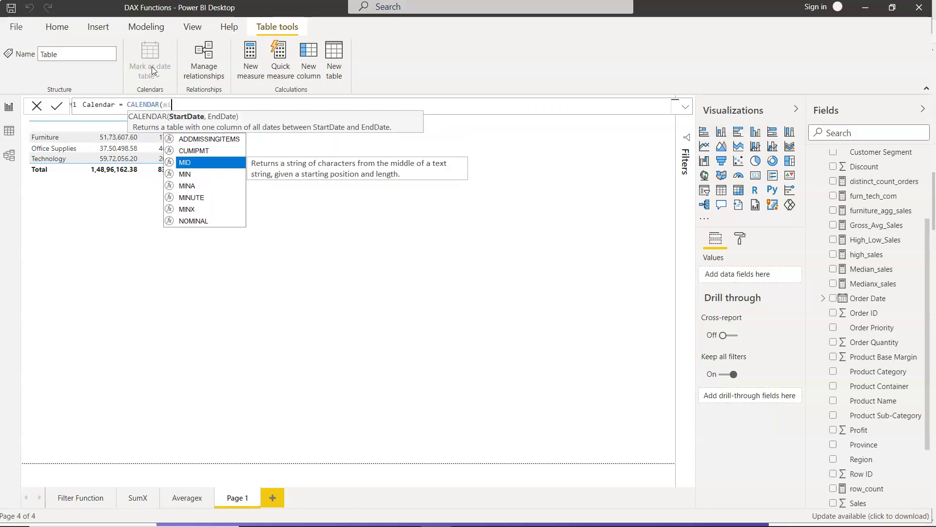
key("Tab")
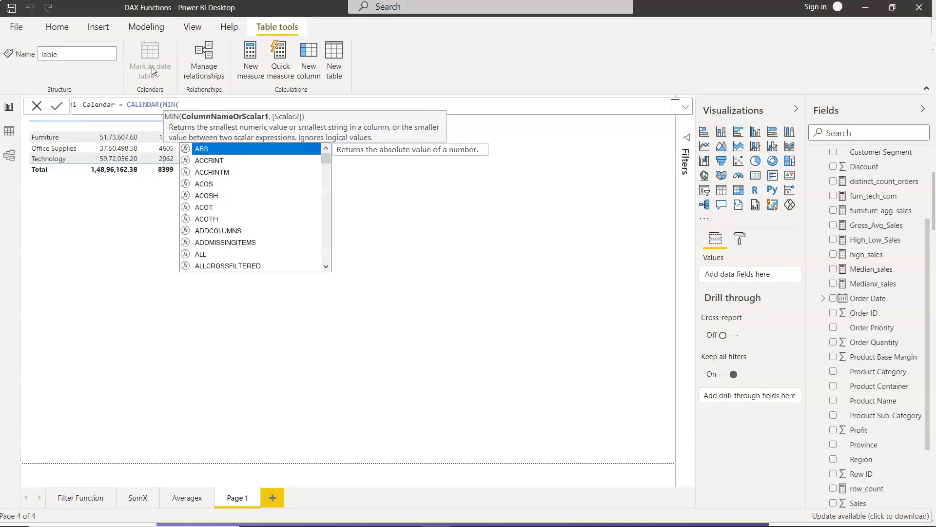
type("order")
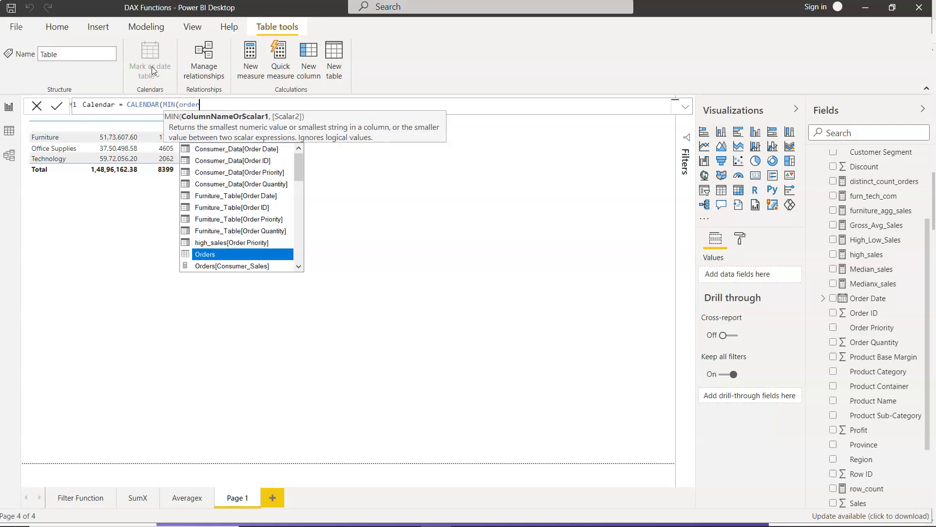
left_click_drag(297, 170, 303, 223)
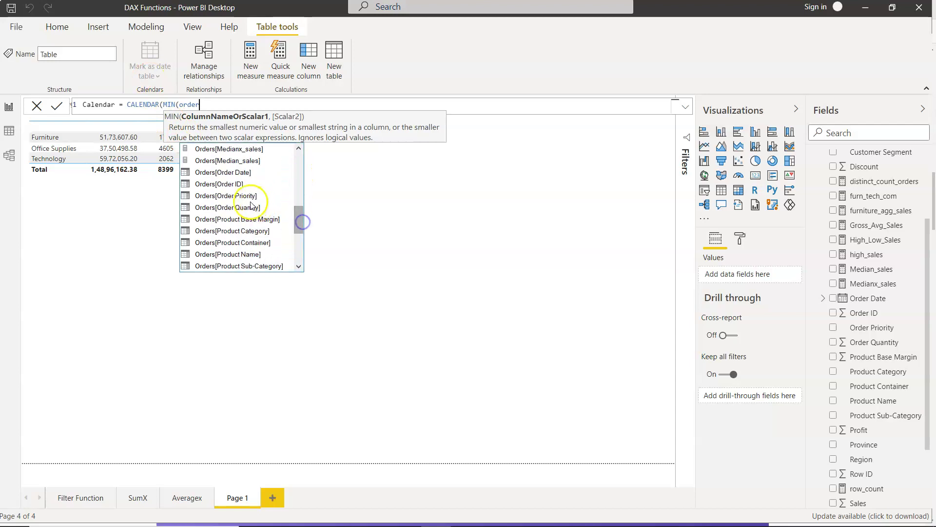
left_click(241, 175)
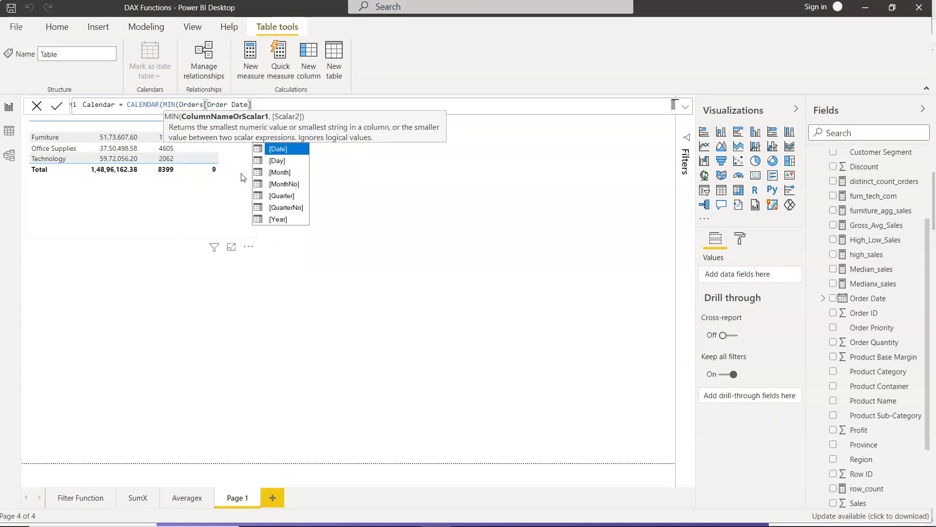
type("),")
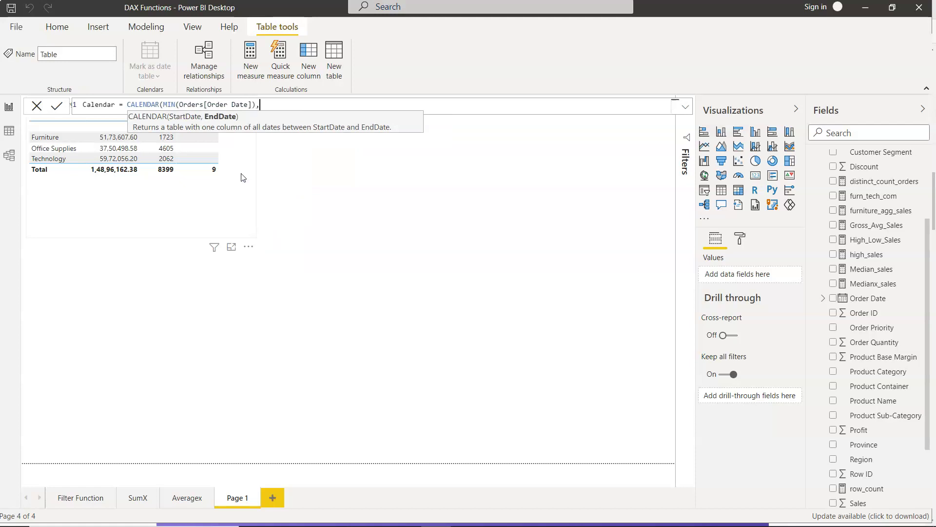
type("MAX(Order")
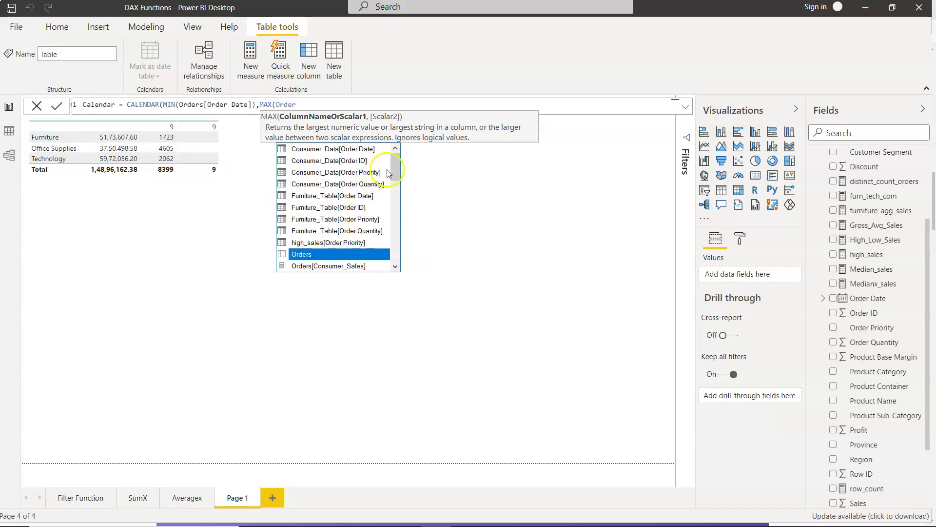
Step: Insert Orders[Order Date] into MAX, delete the stray text, and close both parentheses
left_click_drag(394, 165, 396, 193)
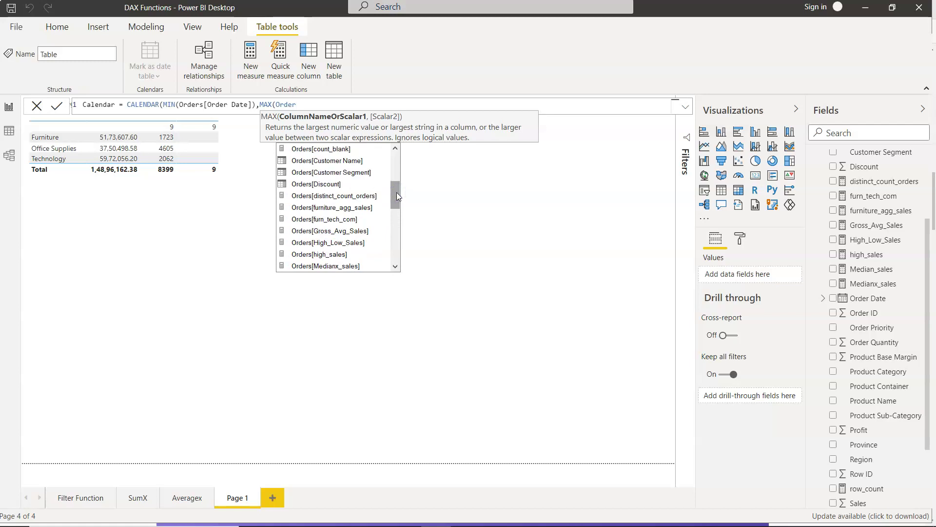
left_click_drag(397, 192, 397, 181)
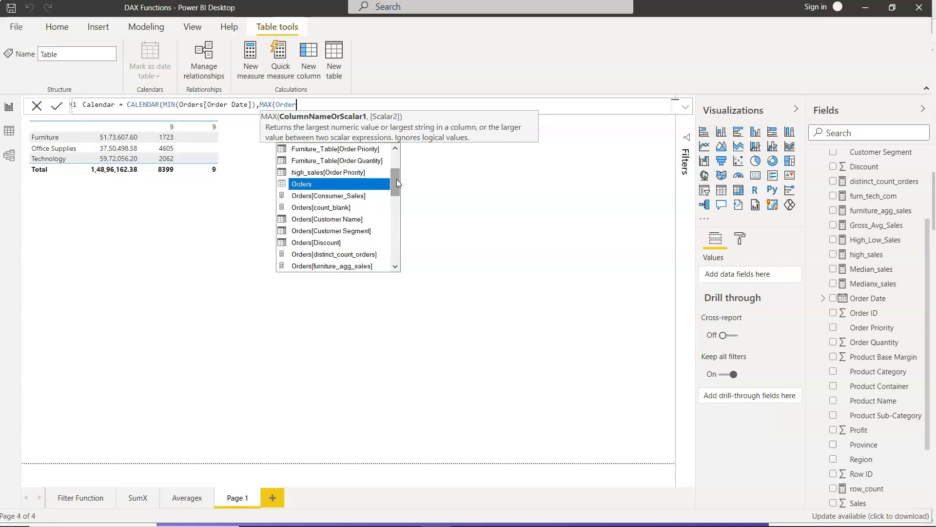
type("Date")
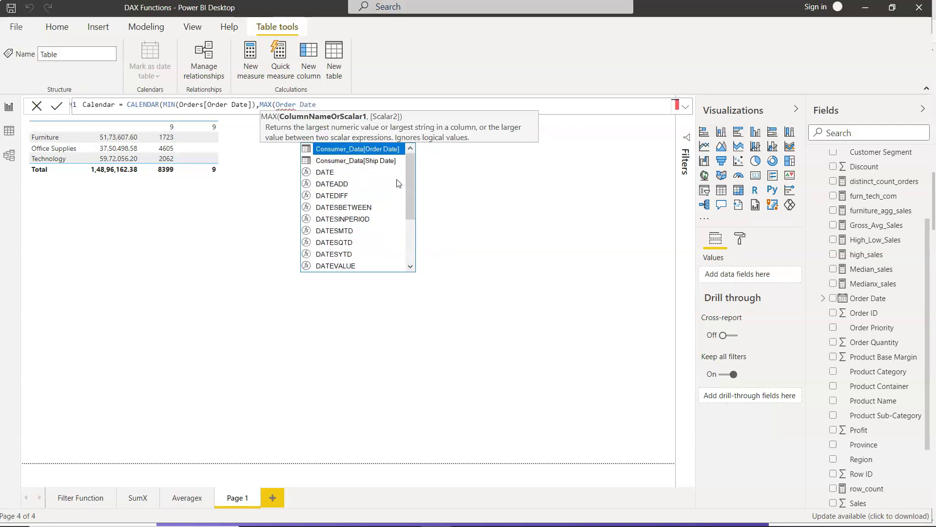
left_click_drag(411, 211, 411, 267)
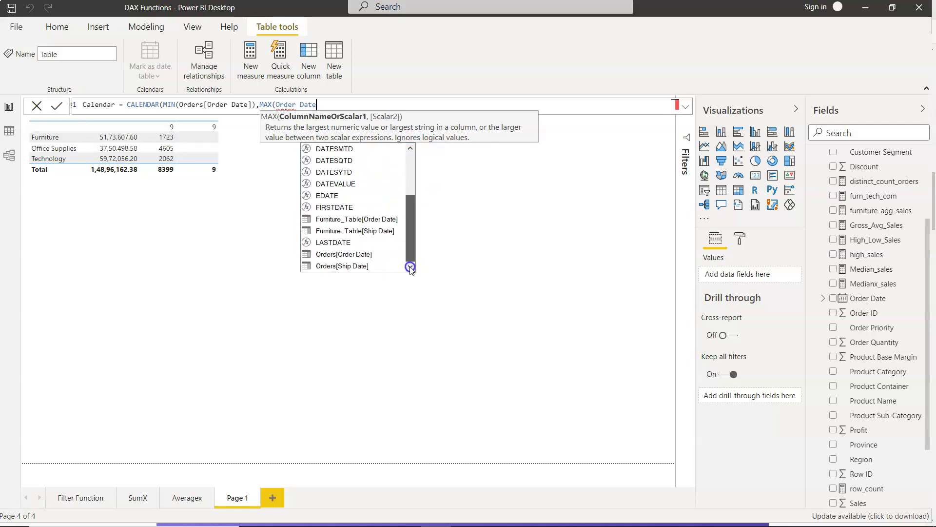
left_click(364, 255)
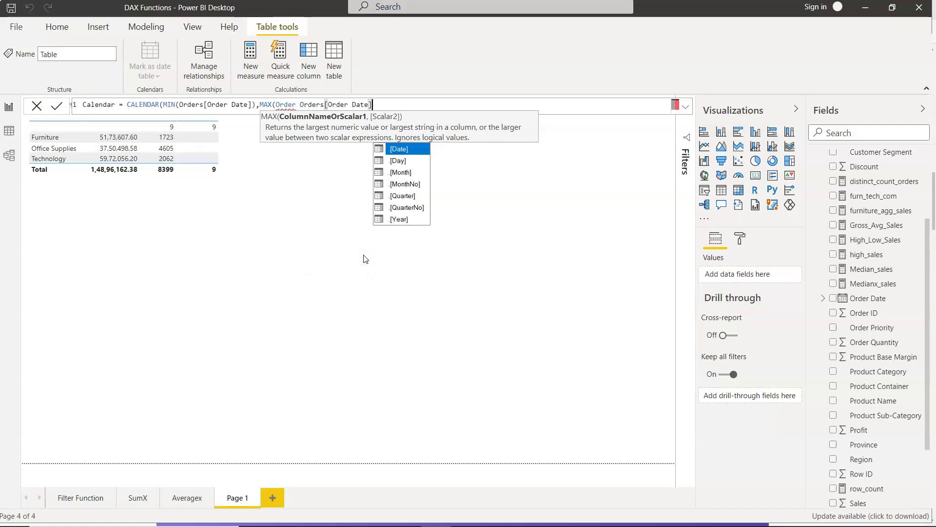
left_click(300, 104)
key("BackSpace")
key("BackSpace")
key("BackSpace")
key("BackSpace")
key("BackSpace")
key("BackSpace")
left_click(391, 100)
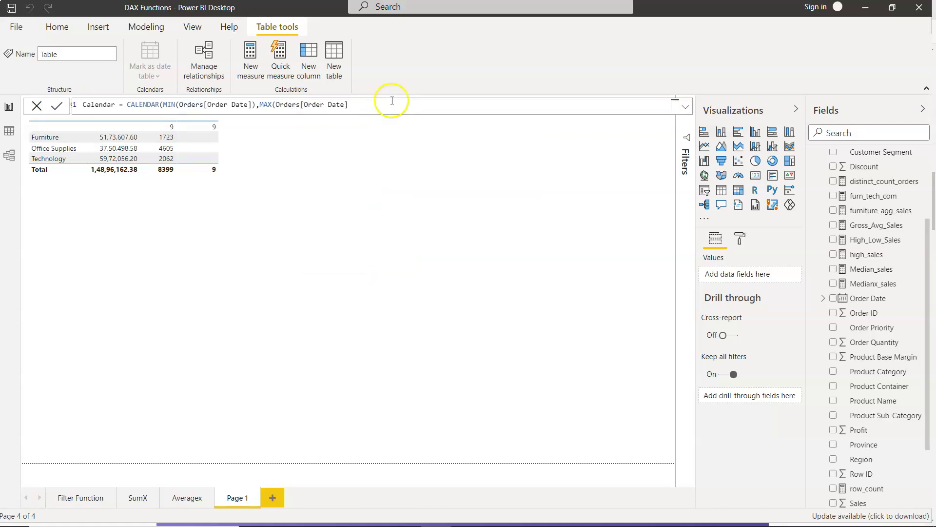
type("))")
Step: Commit the Calendar table, then place its card beside Orders in the model diagram
left_click(55, 107)
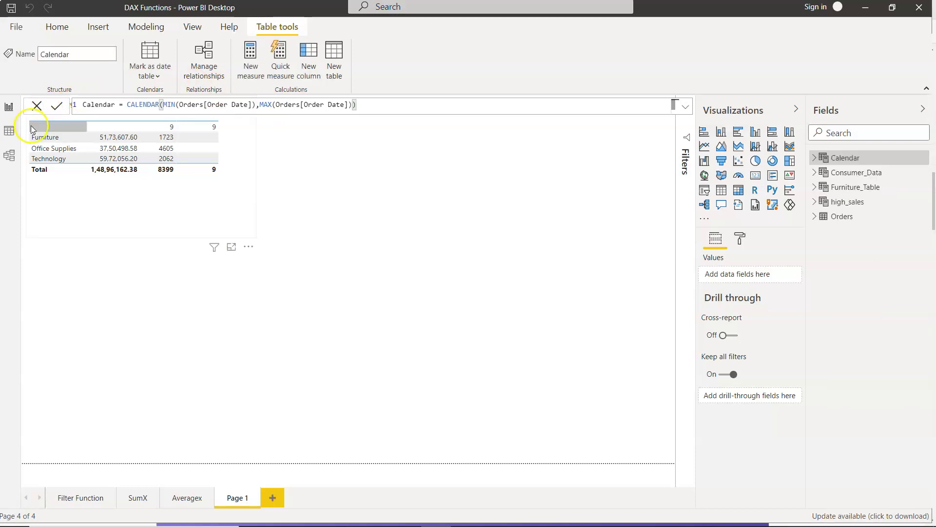
left_click(9, 155)
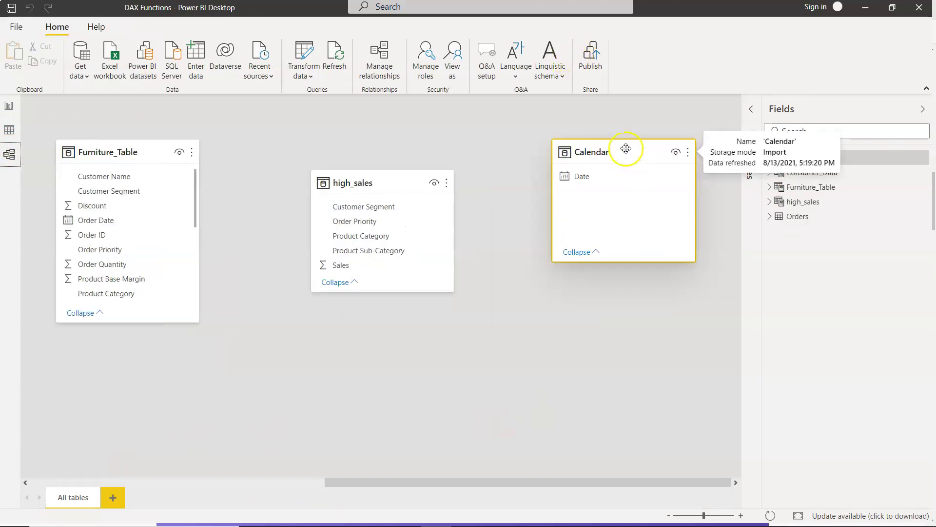
left_click_drag(623, 151, 66, 327)
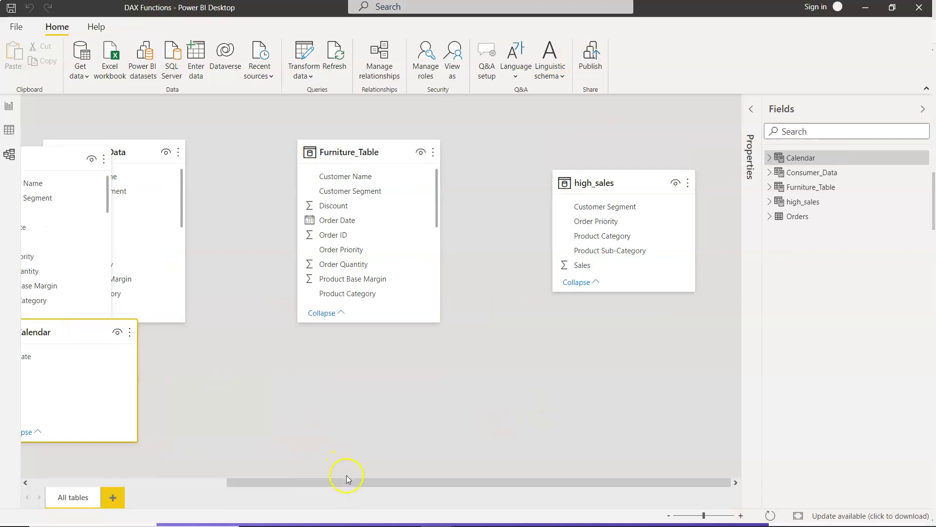
left_click_drag(345, 480, 144, 486)
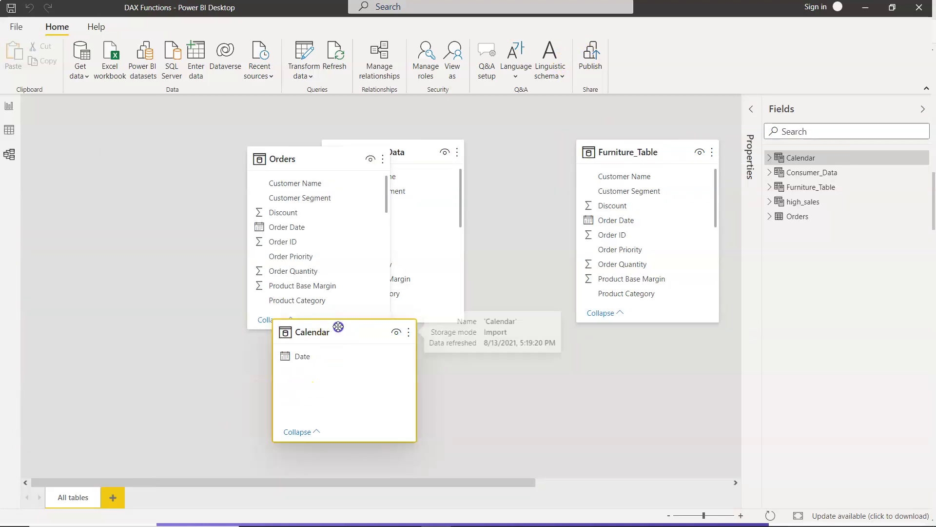
left_click_drag(334, 330, 298, 229)
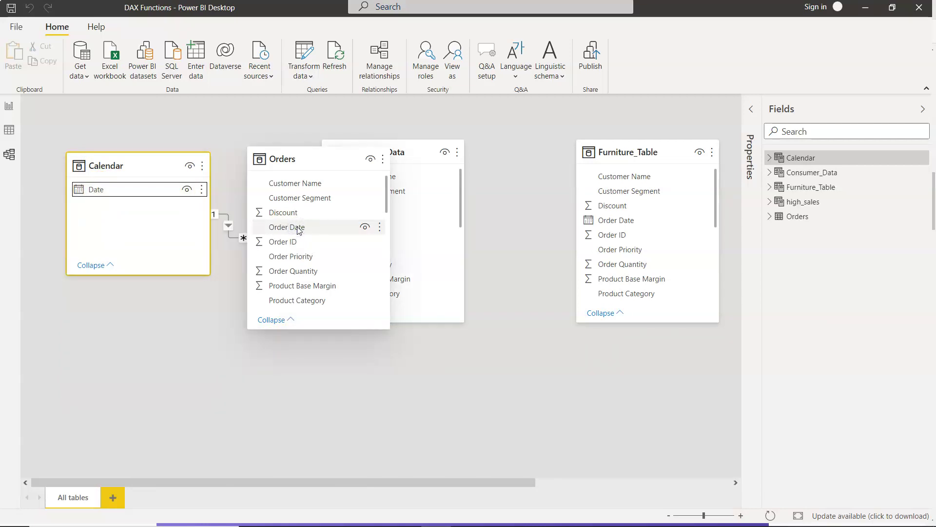
left_click(129, 222)
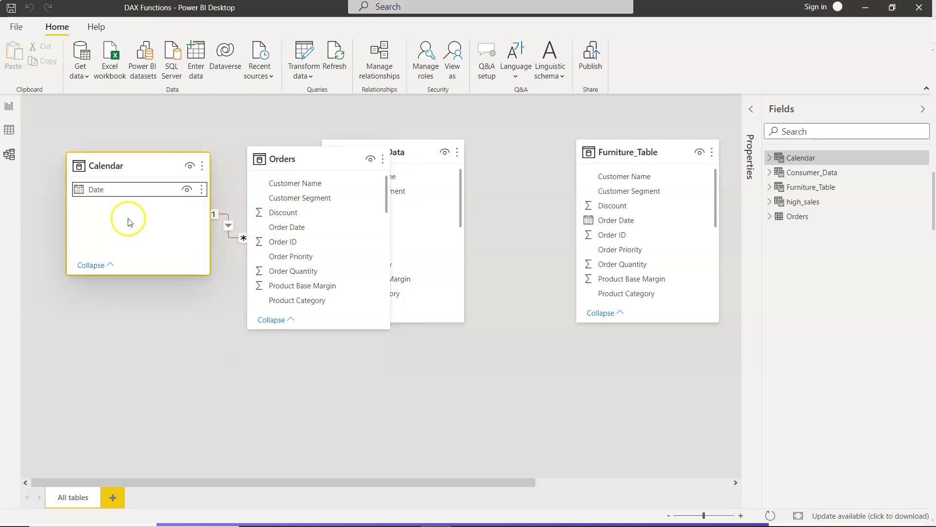
Step: Review the Calendar table's 1,460 daily dates from 01-01-2009, then return to Page 1
left_click(9, 131)
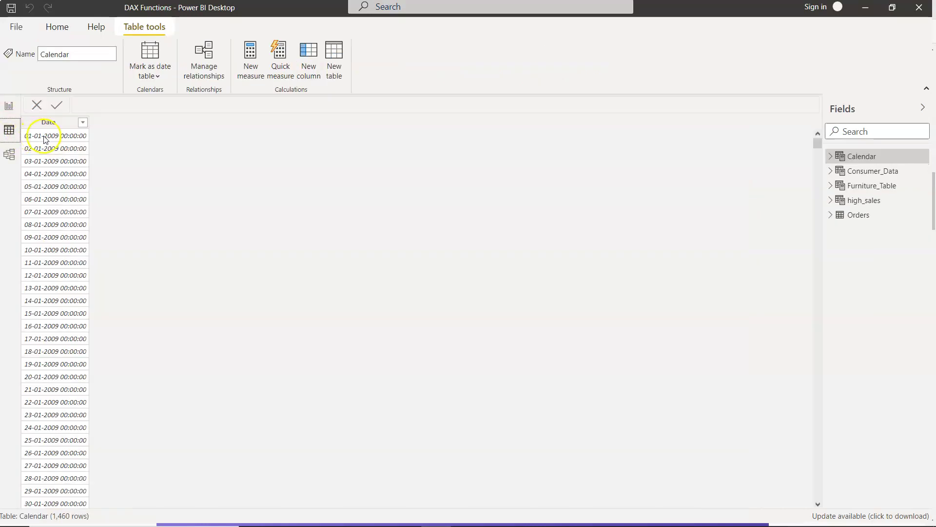
scroll(57, 278, "down", 12)
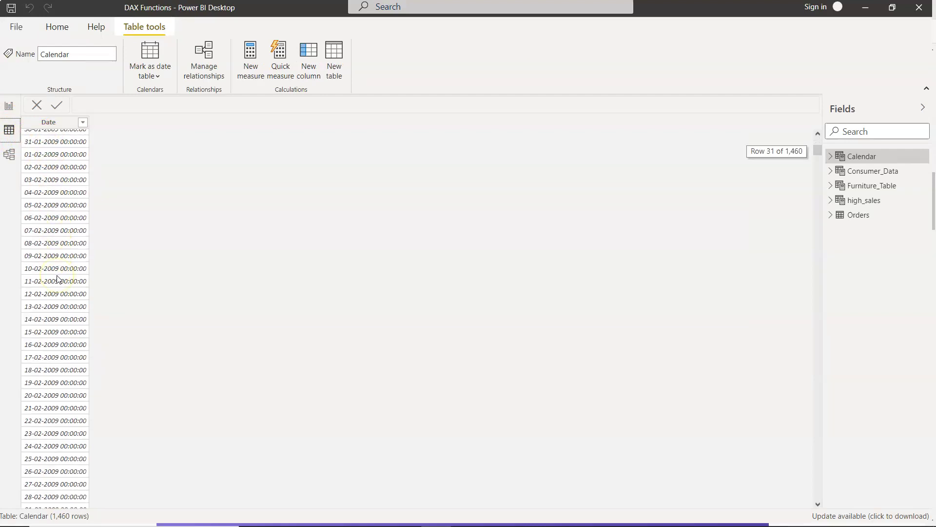
scroll(58, 279, "up", 12)
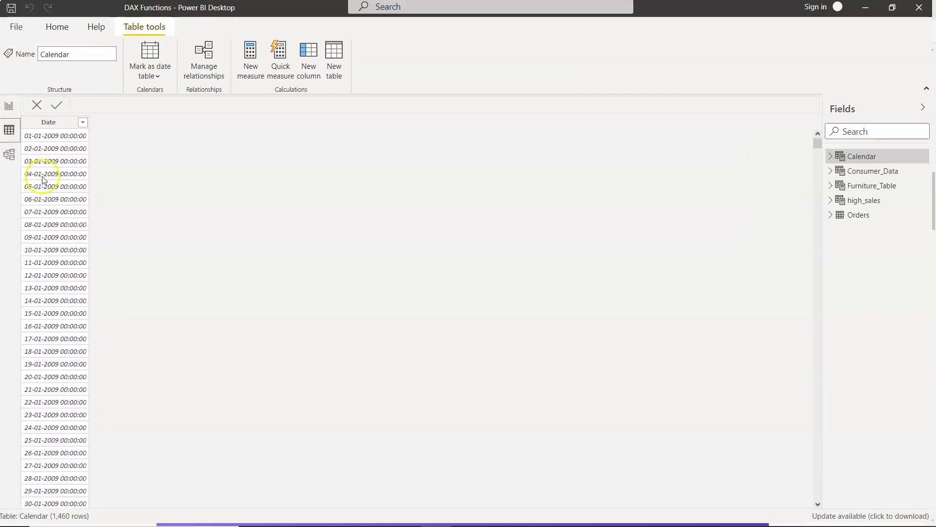
left_click(9, 108)
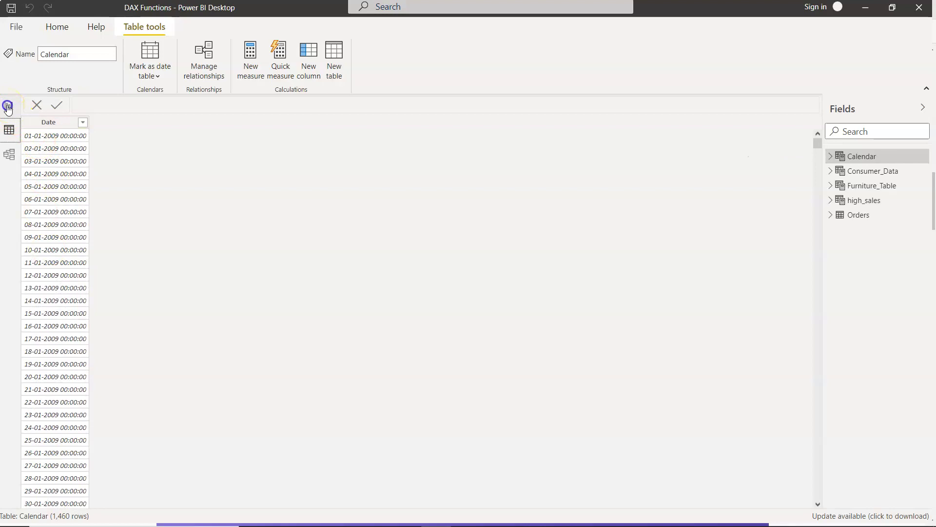